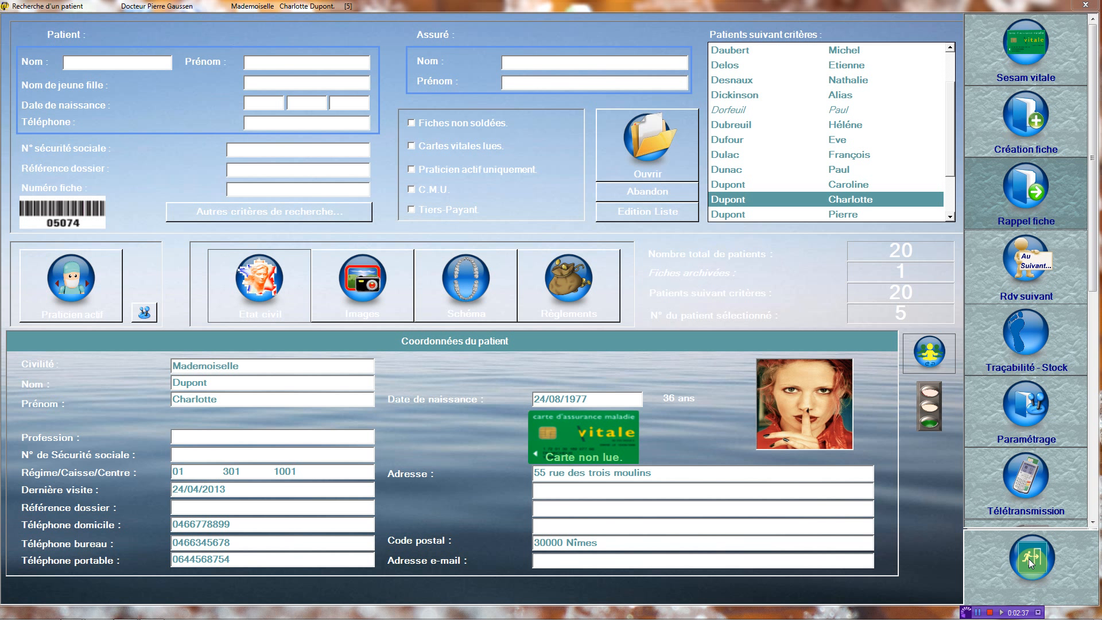
{"action": "left_click", "coordinate": [1027, 129]}
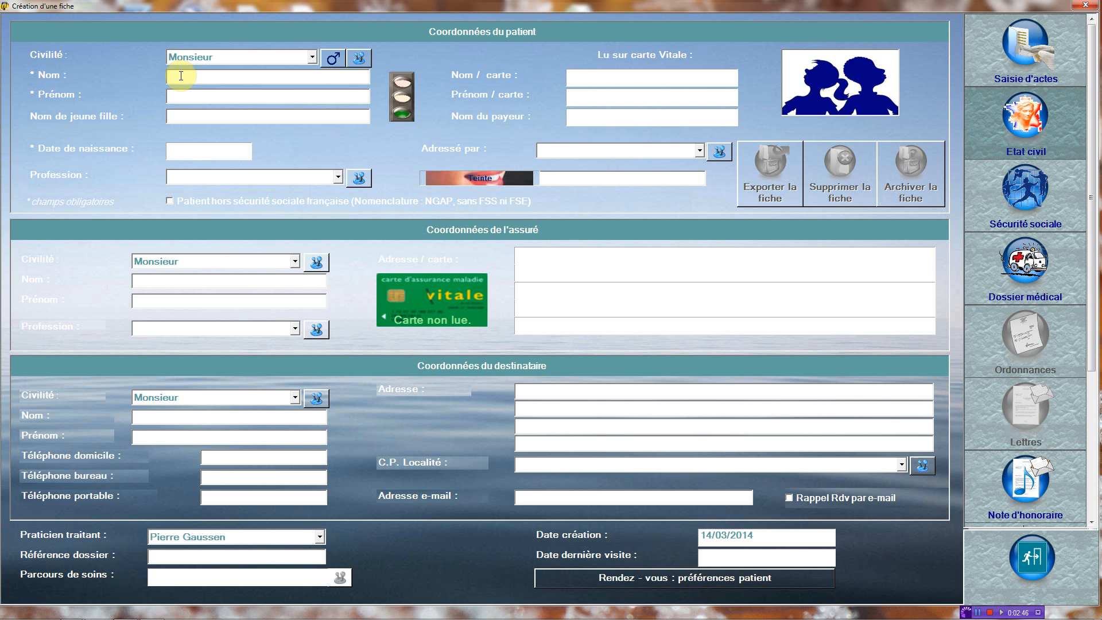
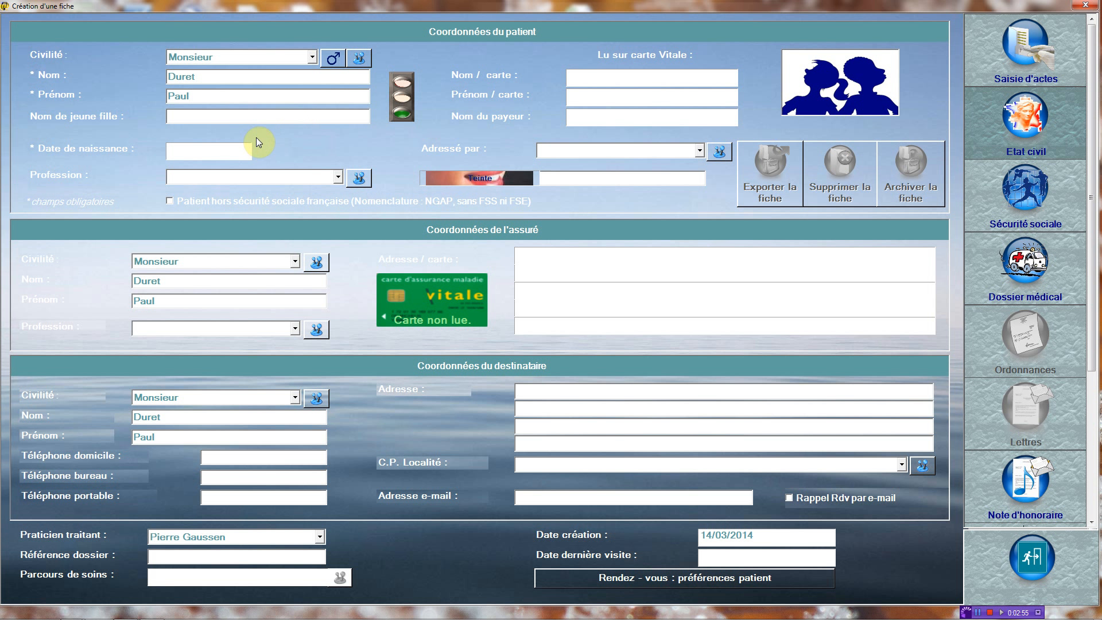
{"action": "left_click", "coordinate": [226, 152]}
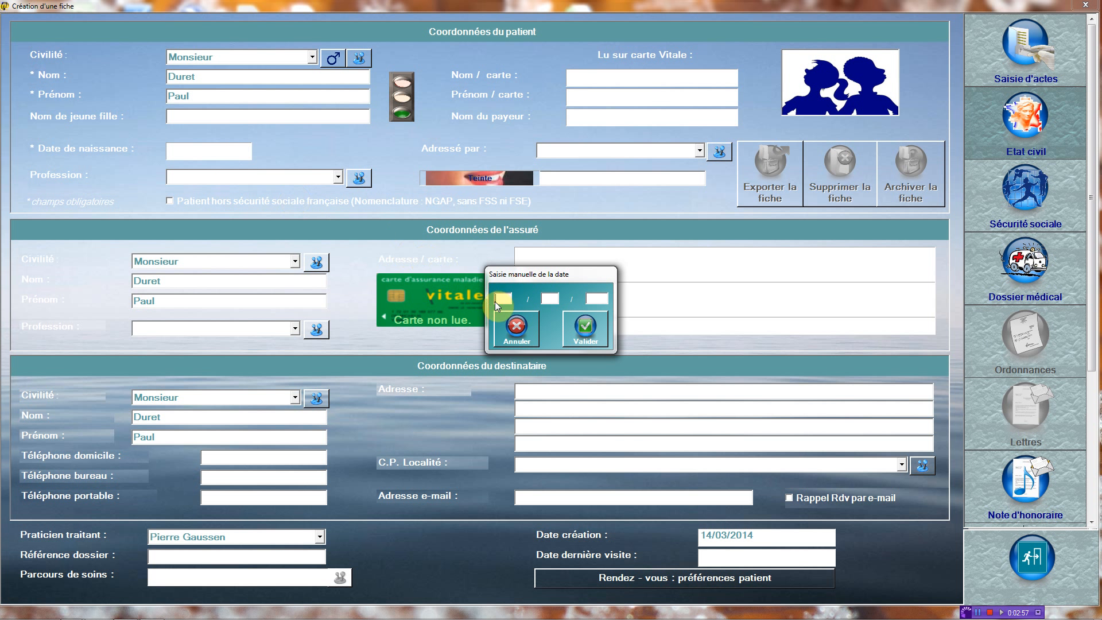
{"action": "type", "text": "12"}
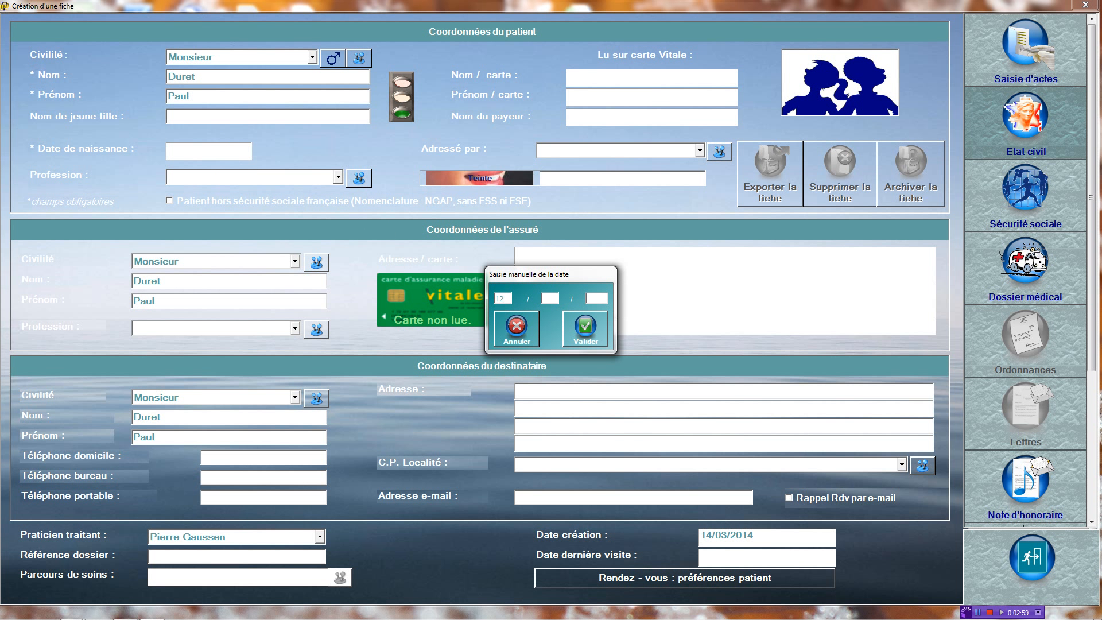
{"action": "left_click", "coordinate": [550, 298]}
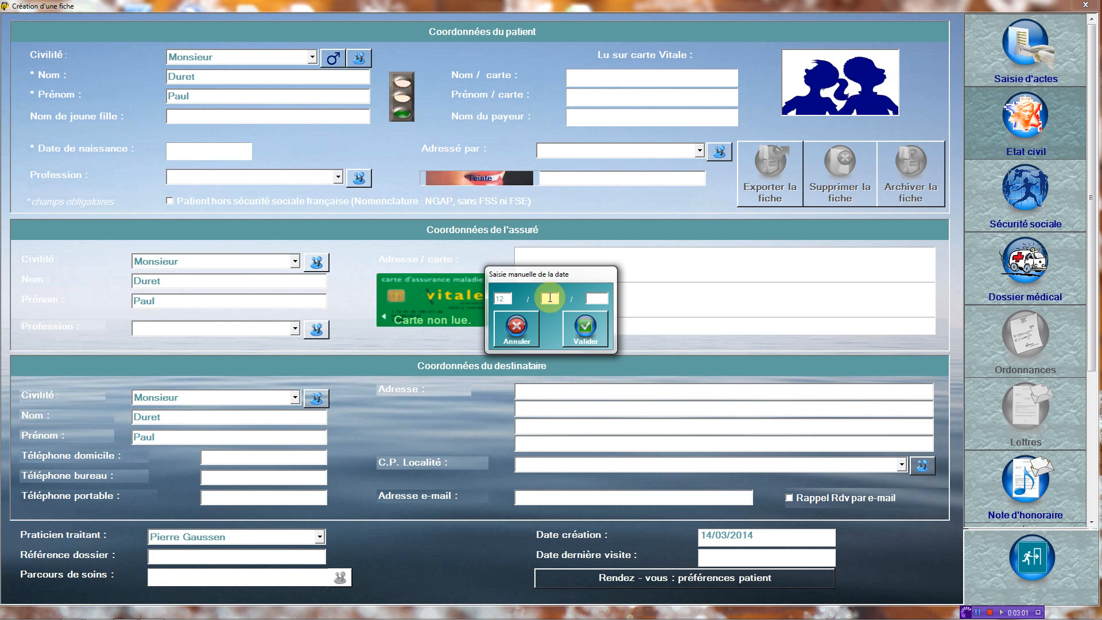
{"action": "type", "text": "11"}
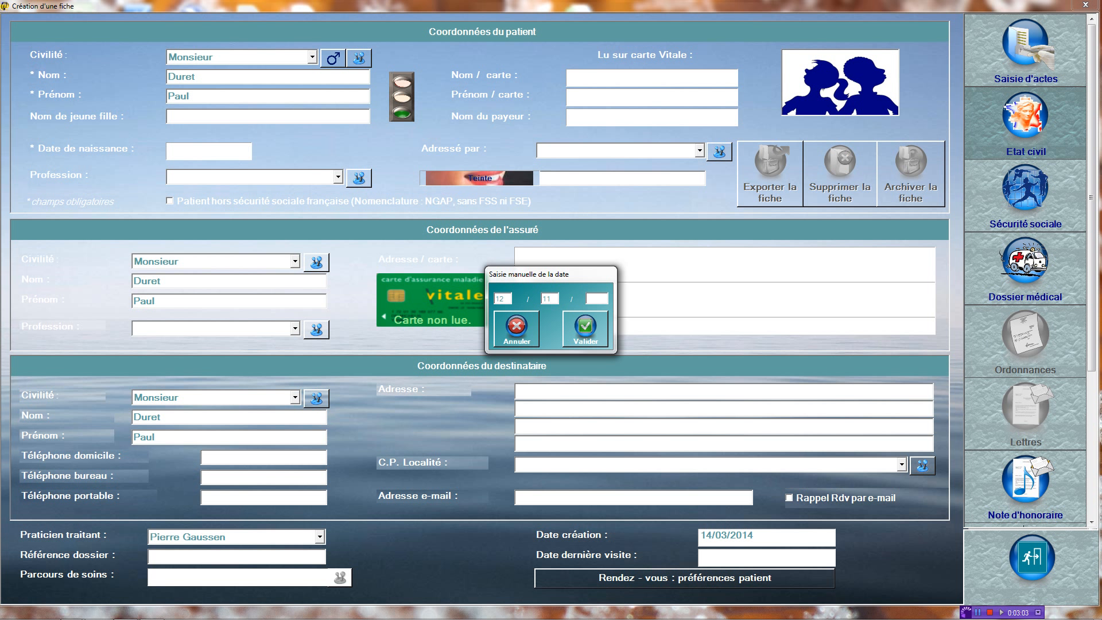
{"action": "left_click", "coordinate": [592, 299]}
{"action": "type", "text": "1980"}
{"action": "left_click", "coordinate": [586, 325]}
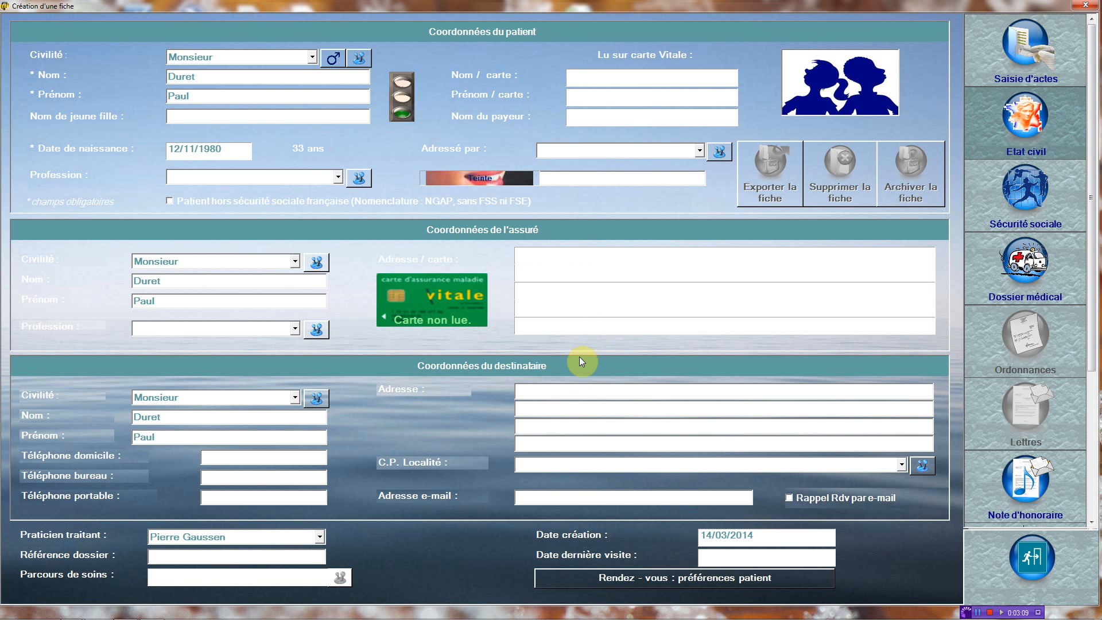
Step: Enter the patient's street address, pick their postcode and town, and fill in their mobile number
{"action": "left_click", "coordinate": [549, 393]}
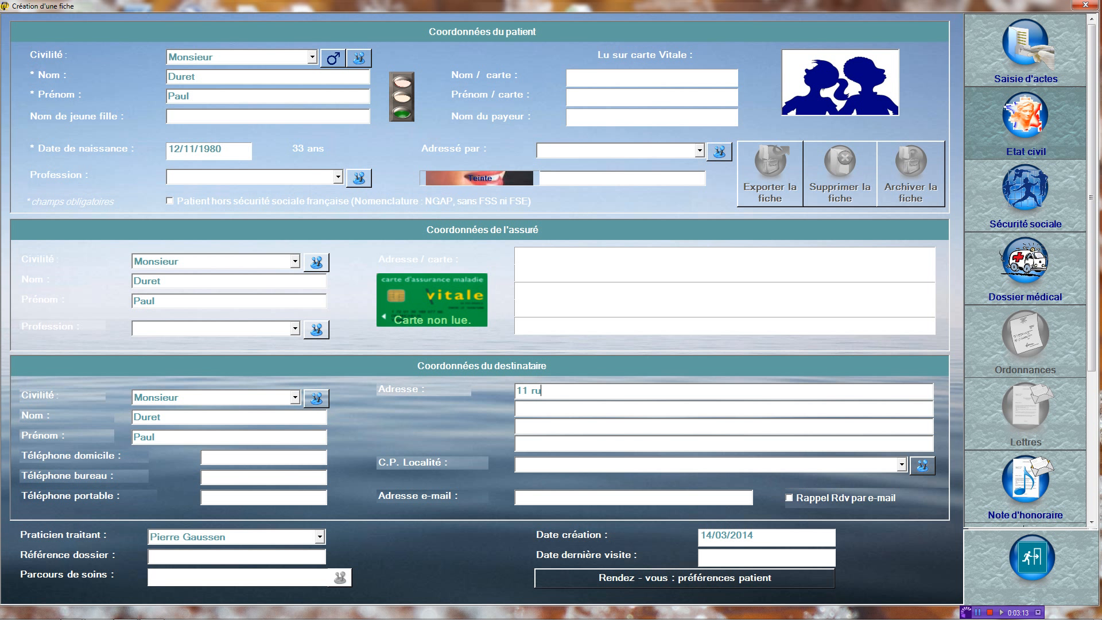
{"action": "left_click", "coordinate": [901, 465]}
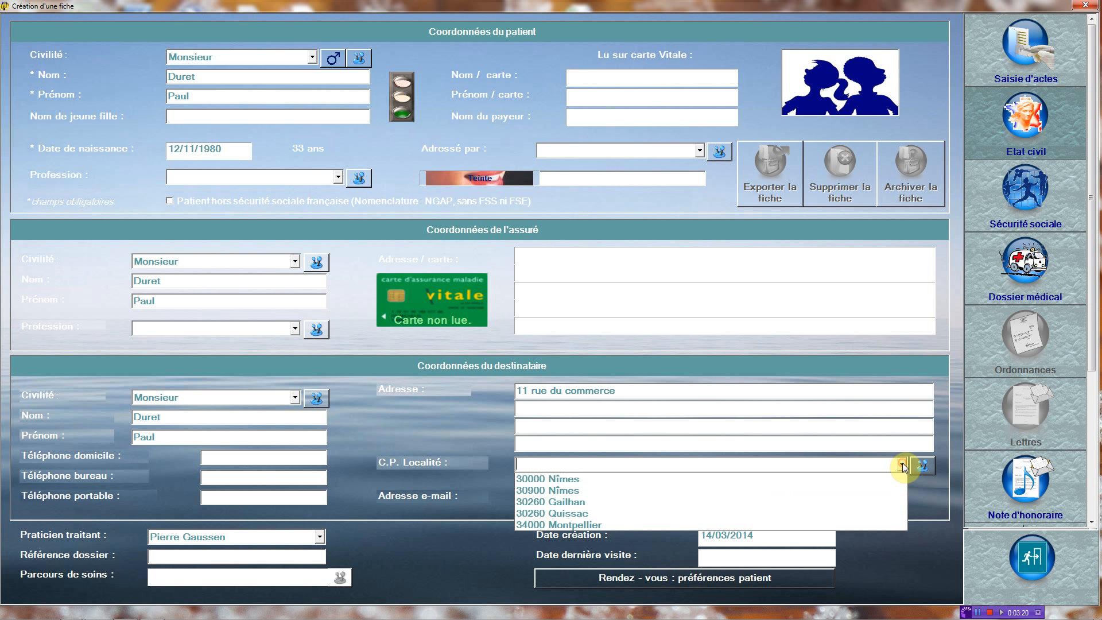
{"action": "left_click", "coordinate": [888, 489]}
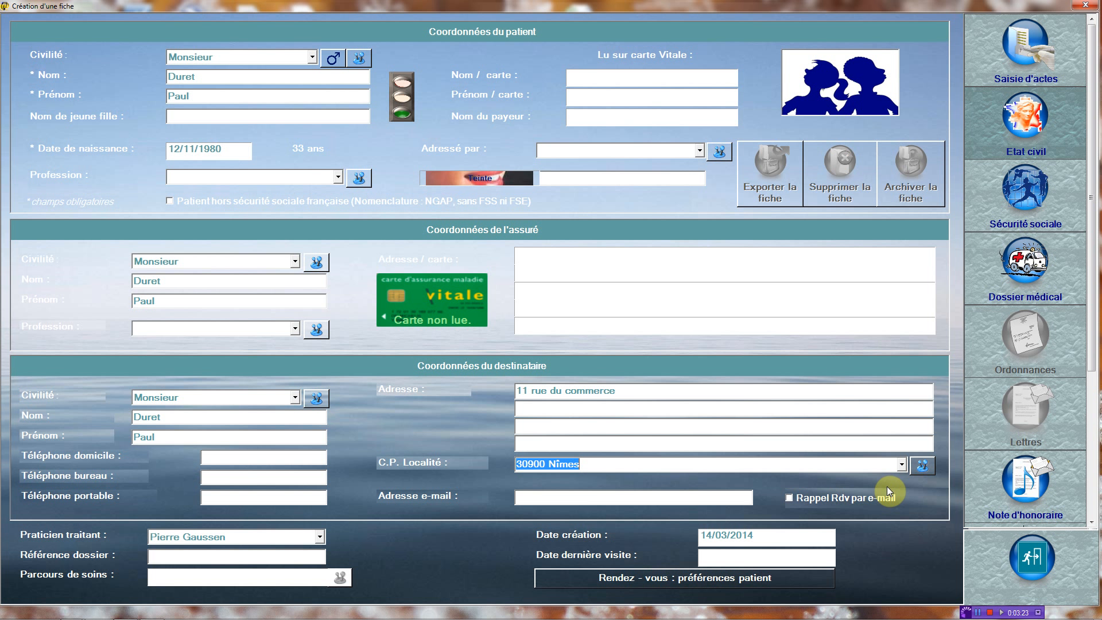
{"action": "left_click", "coordinate": [235, 494]}
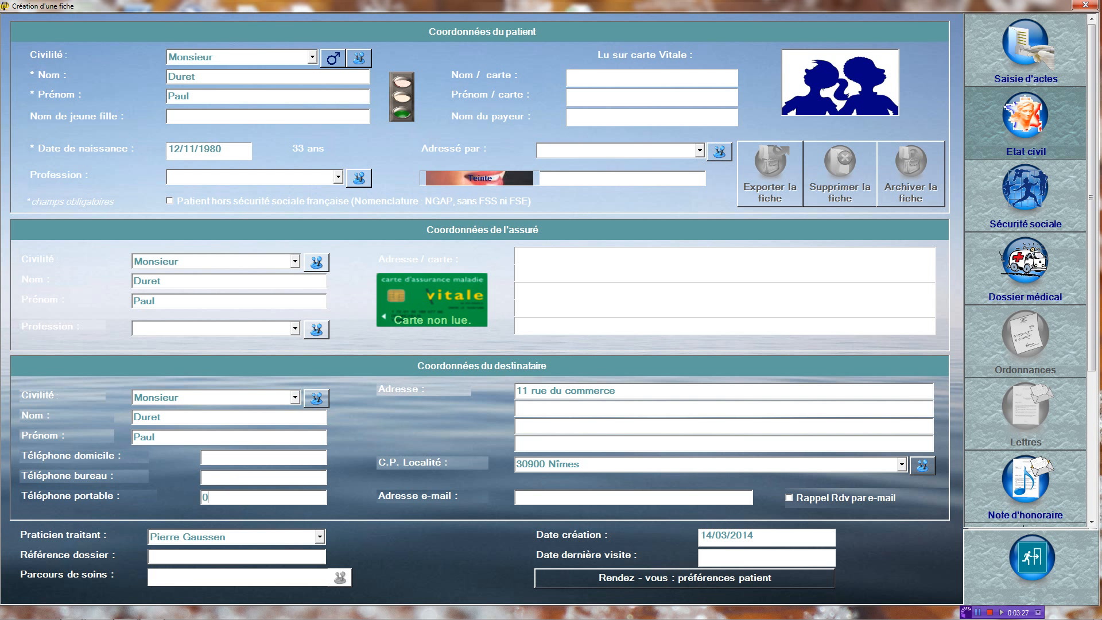
Step: Attach the patient's .jpg photo to the record and open the acts-entry tooth chart
{"action": "left_click", "coordinate": [829, 80]}
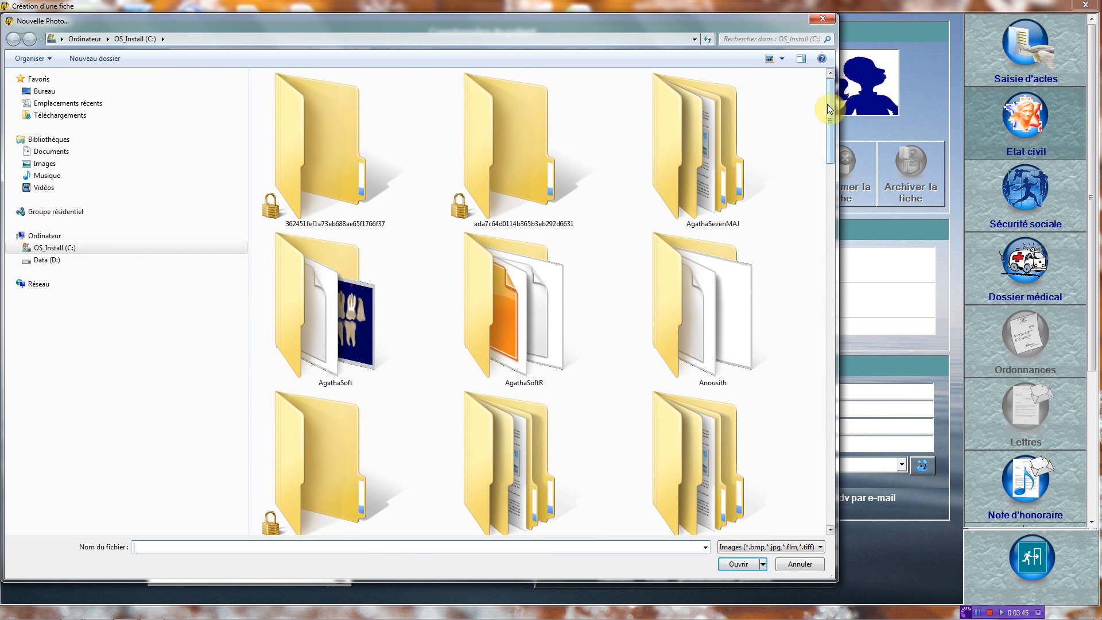
{"action": "scroll", "coordinate": [828, 117], "scroll_direction": "down", "scroll_amount": 2}
{"action": "left_click_drag", "start_coordinate": [828, 118], "coordinate": [812, 469]}
{"action": "double_click", "coordinate": [512, 311]}
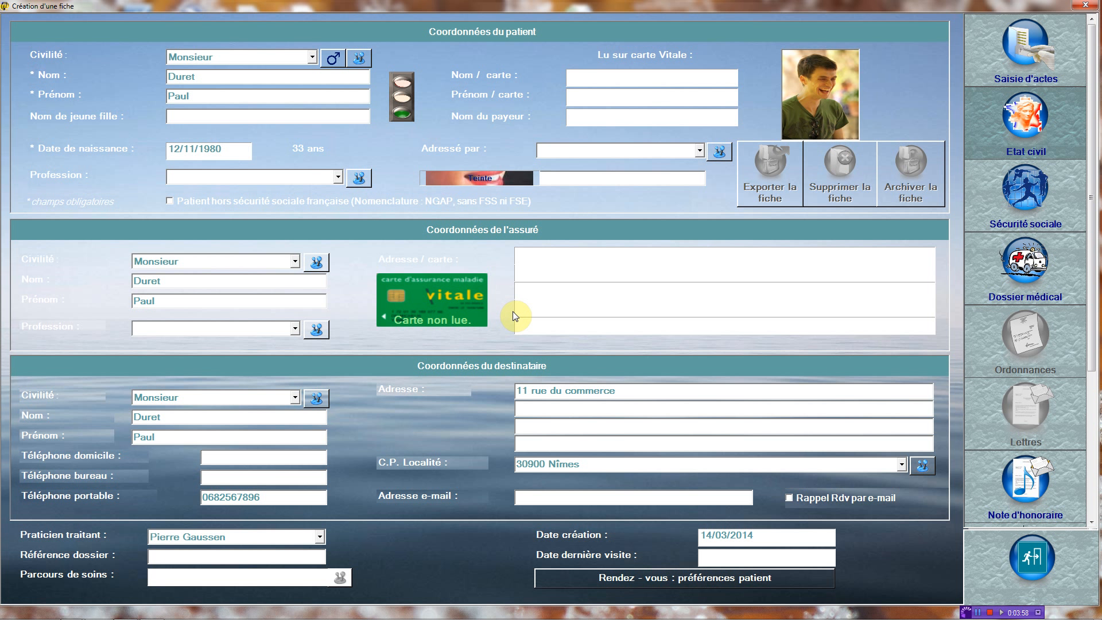
{"action": "left_click", "coordinate": [1019, 65]}
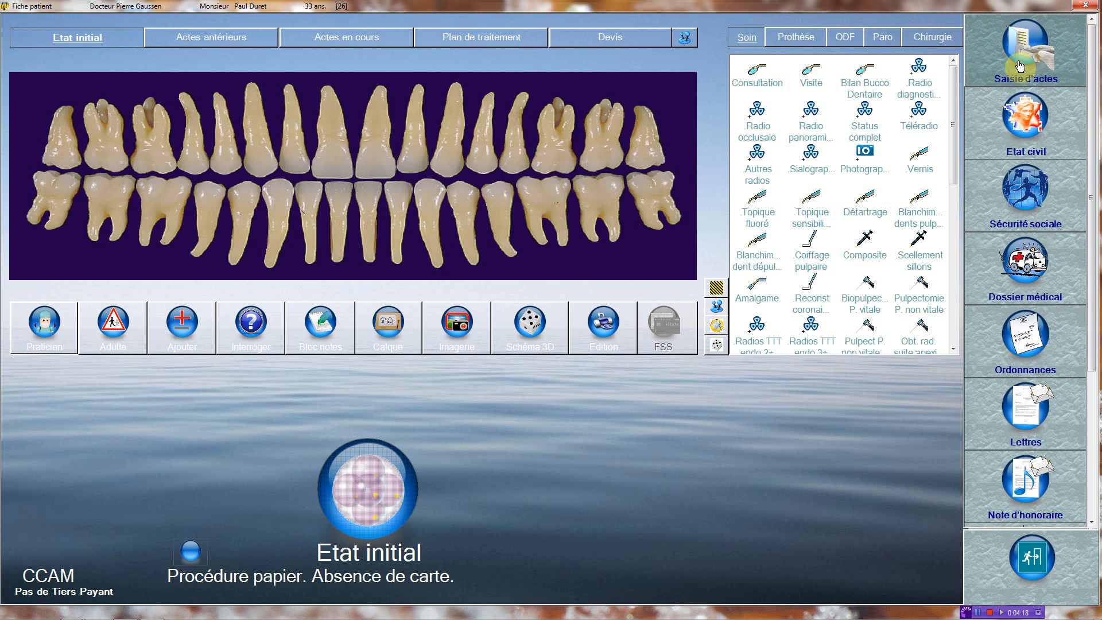
Step: Record simple extractions on the upper back molars in the Etat initial chart
{"action": "left_click_drag", "start_coordinate": [951, 113], "coordinate": [957, 191]}
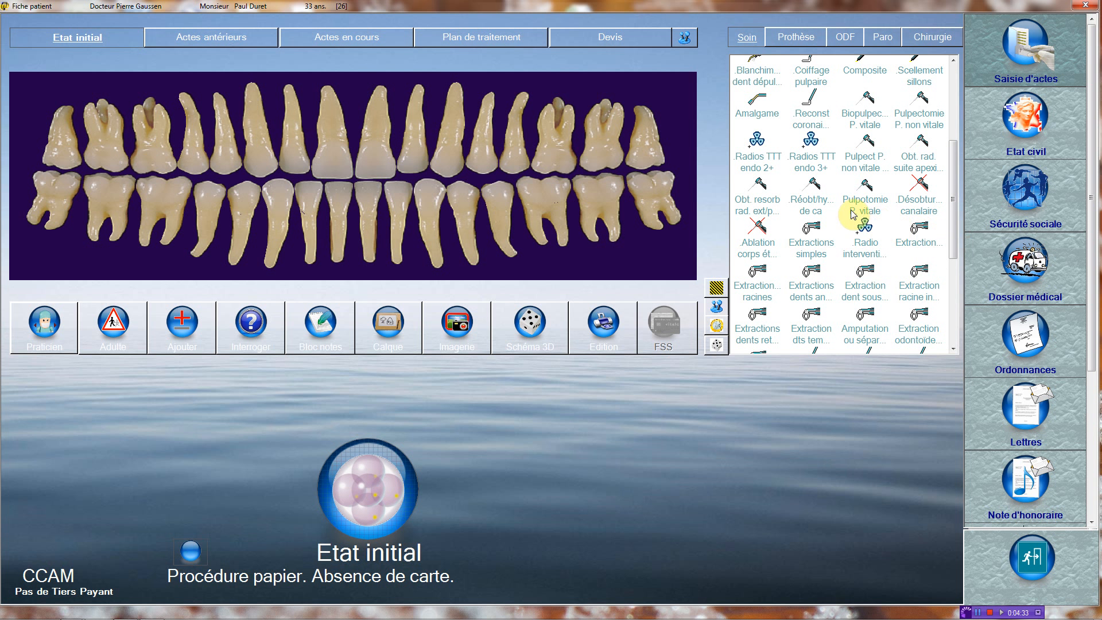
{"action": "left_click", "coordinate": [806, 231]}
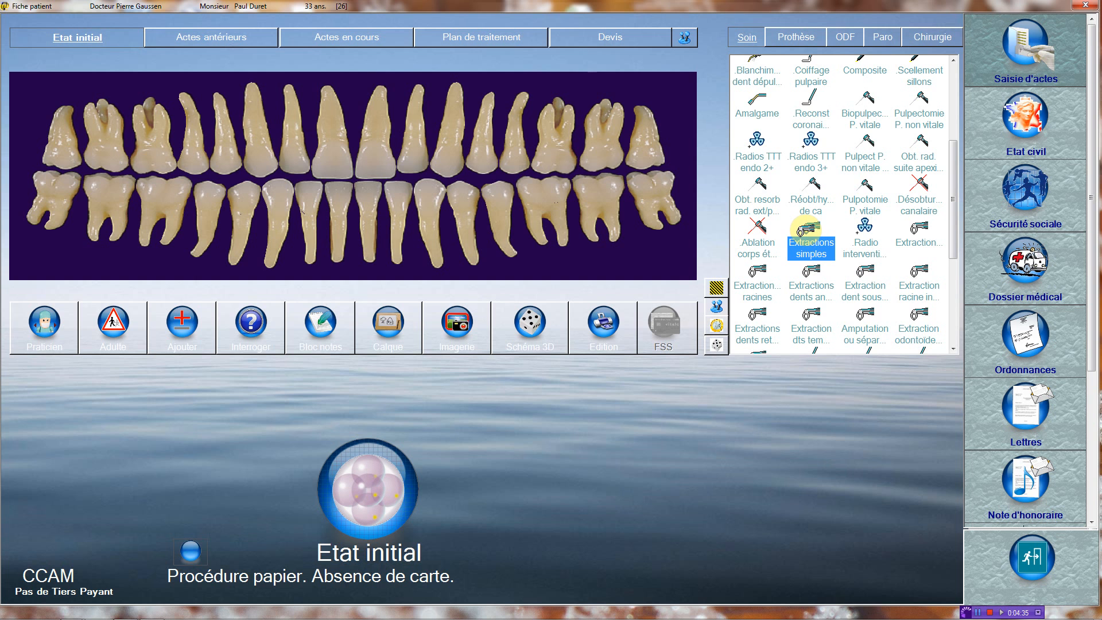
{"action": "left_click", "coordinate": [75, 139]}
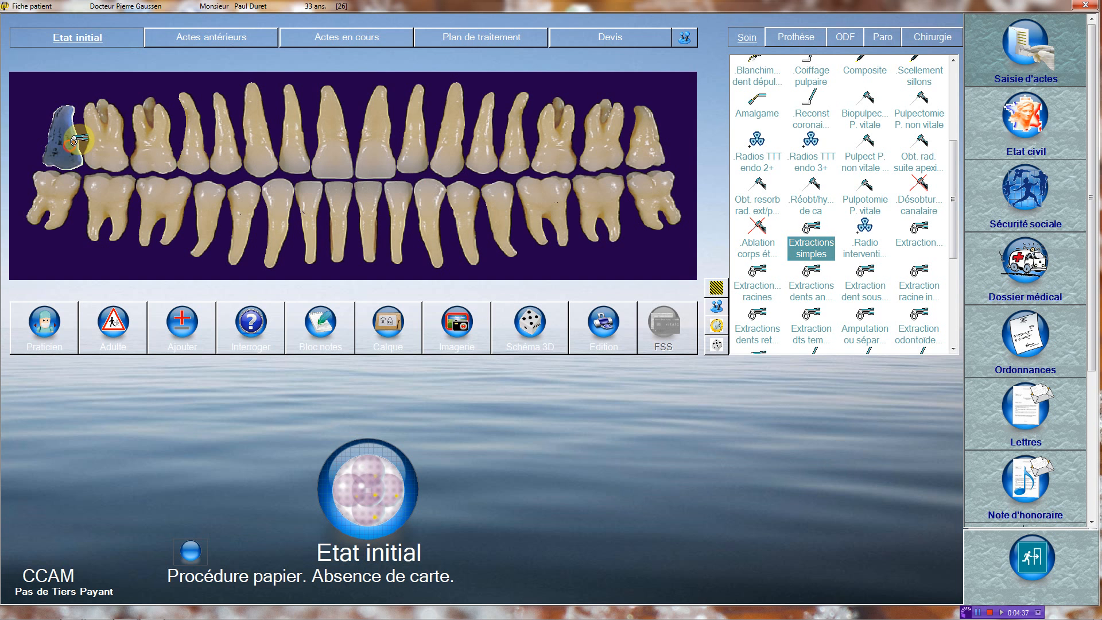
{"action": "left_click", "coordinate": [645, 139]}
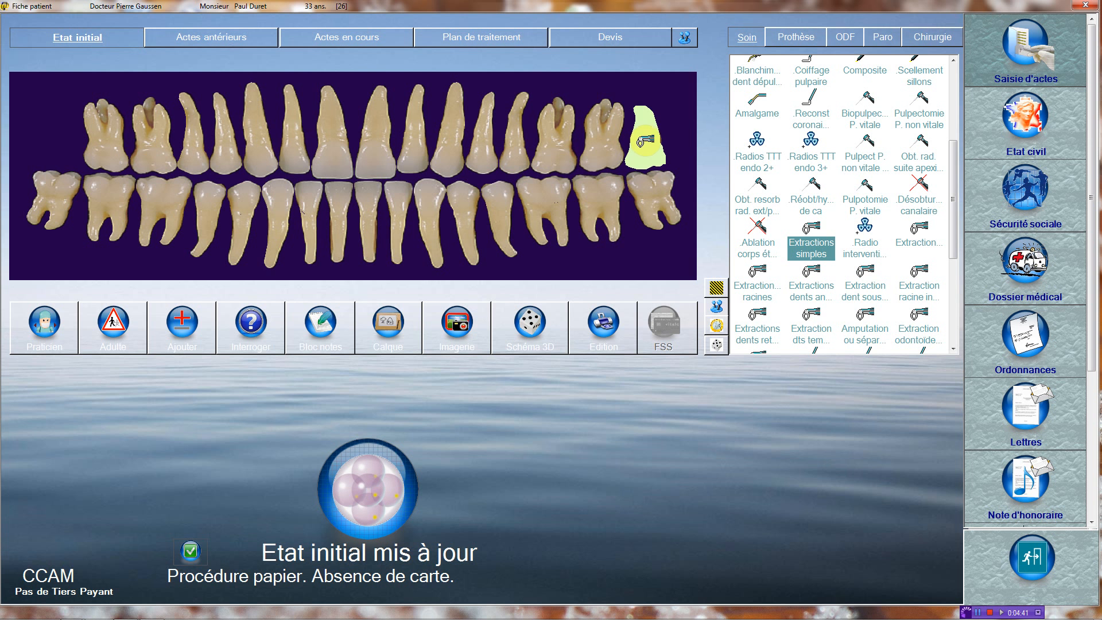
{"action": "left_click", "coordinate": [561, 141]}
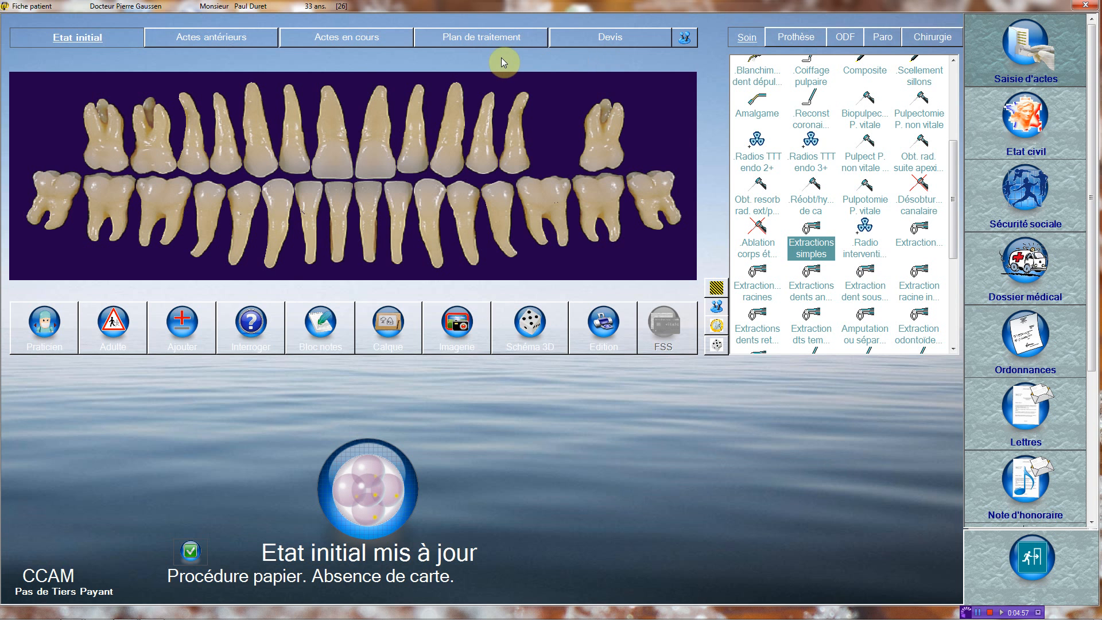
Step: Switch to the Actes en cours tab showing the empty current-acts list
{"action": "left_click", "coordinate": [359, 36]}
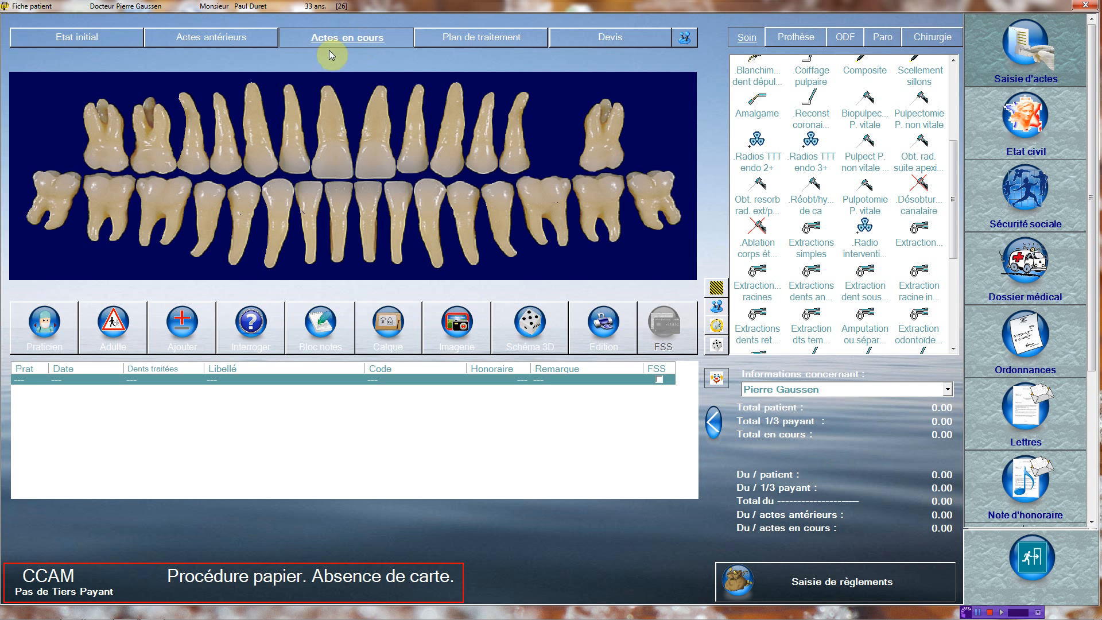
Step: Switch to NGAP coding and add Biopulpectomie P. vitale and Radio rétro numérique on tooth 27
{"action": "left_click", "coordinate": [51, 576]}
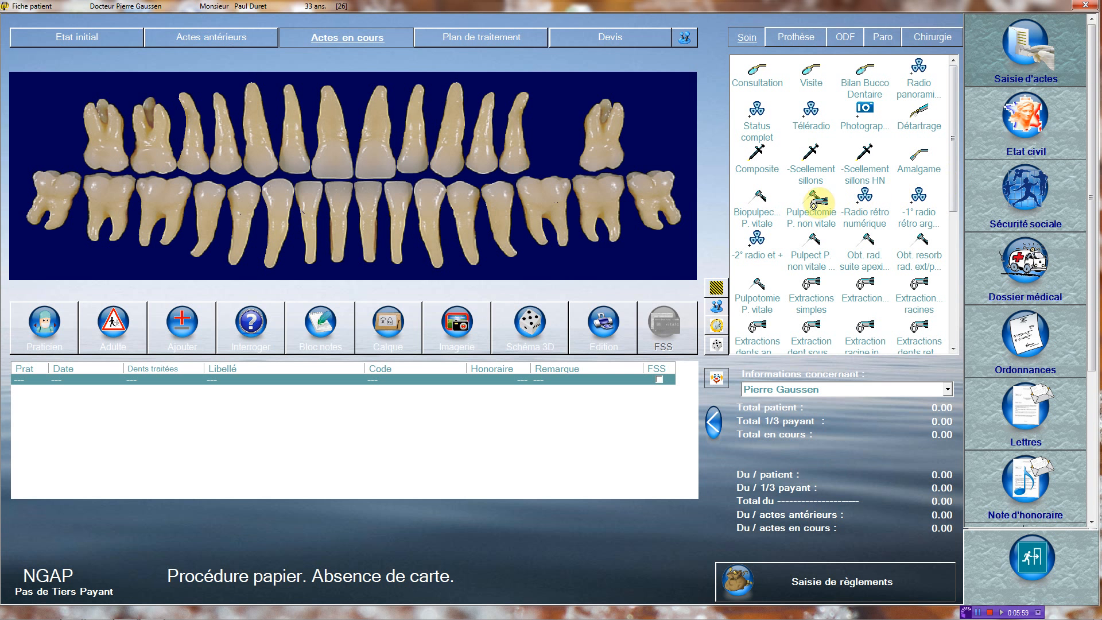
{"action": "left_click", "coordinate": [769, 202]}
{"action": "left_click", "coordinate": [601, 137]}
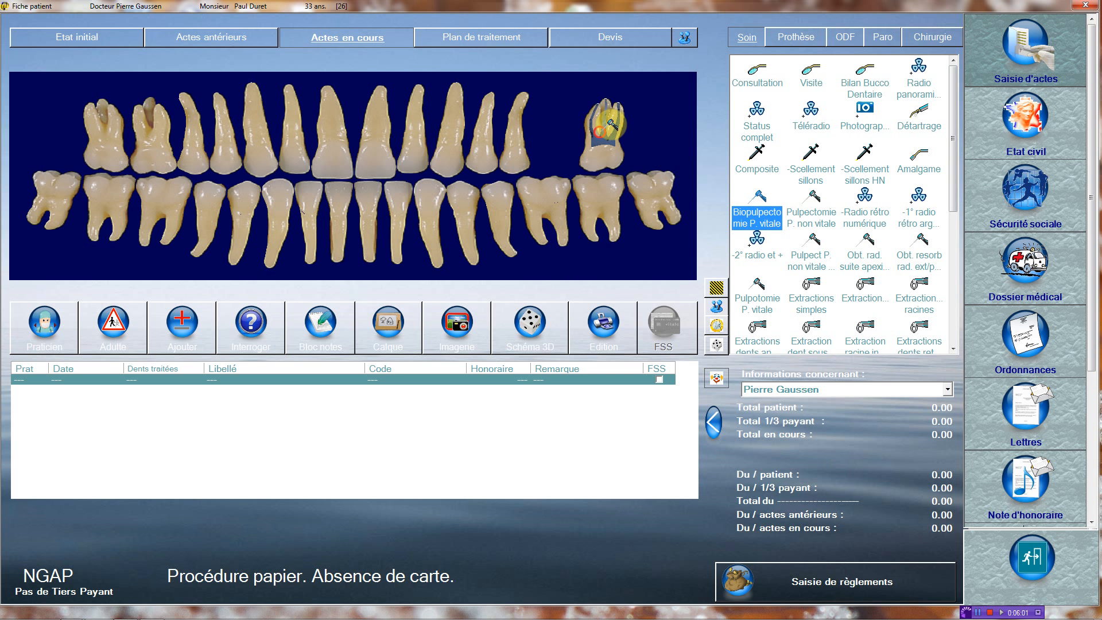
{"action": "left_click", "coordinate": [866, 196]}
{"action": "left_click", "coordinate": [602, 129]}
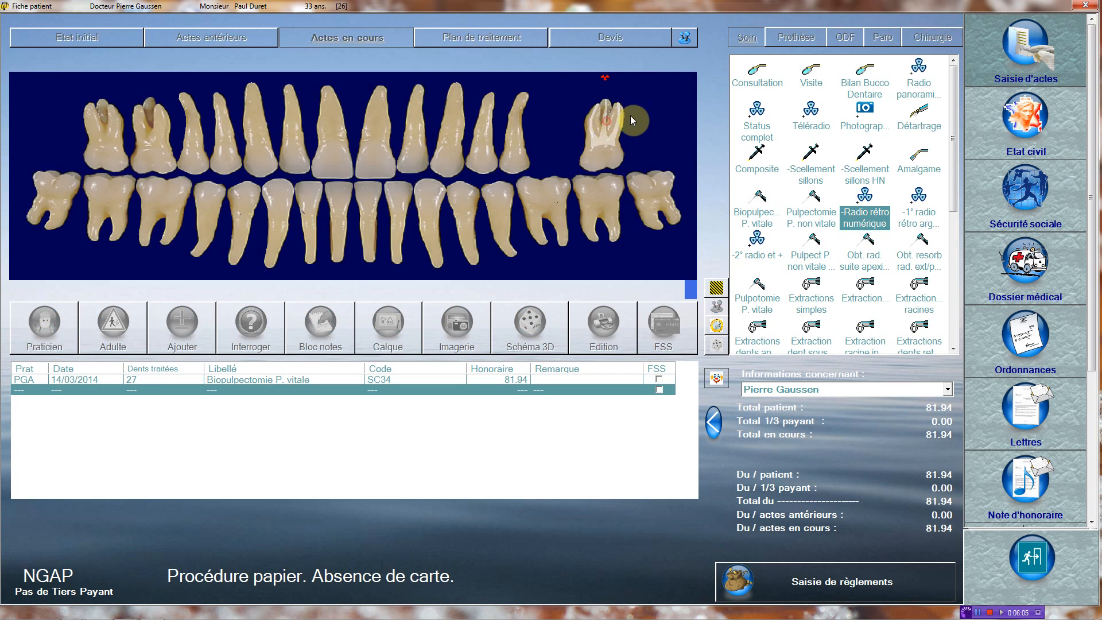
Step: Add a two-face Composite on tooth 27, coded SC14 at 33.74
{"action": "left_click", "coordinate": [758, 155]}
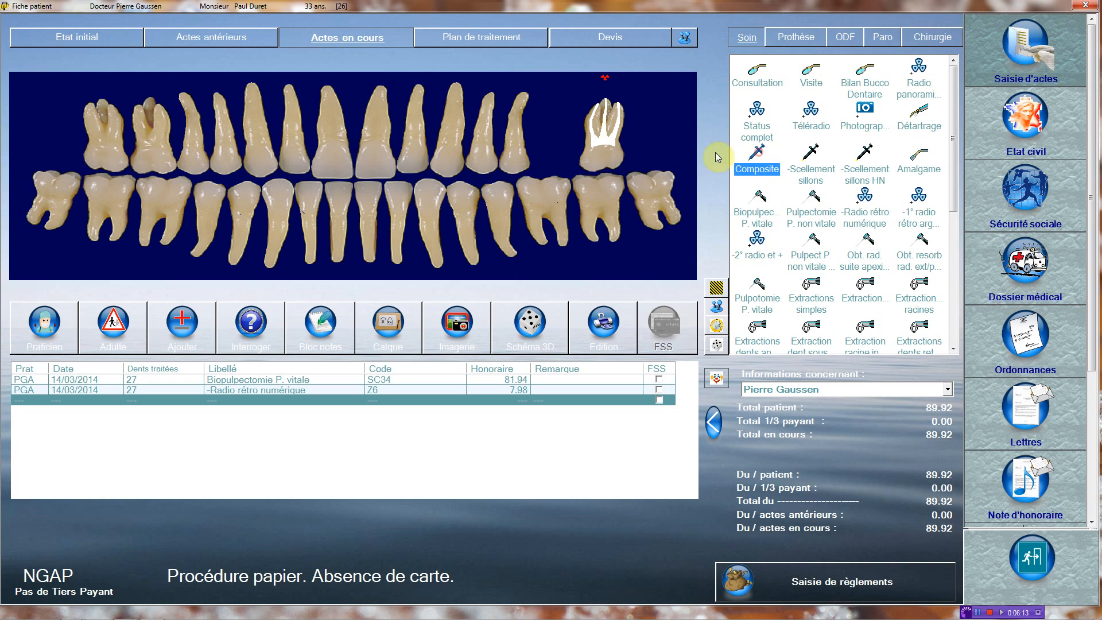
{"action": "left_click", "coordinate": [586, 164]}
{"action": "left_click", "coordinate": [589, 155]}
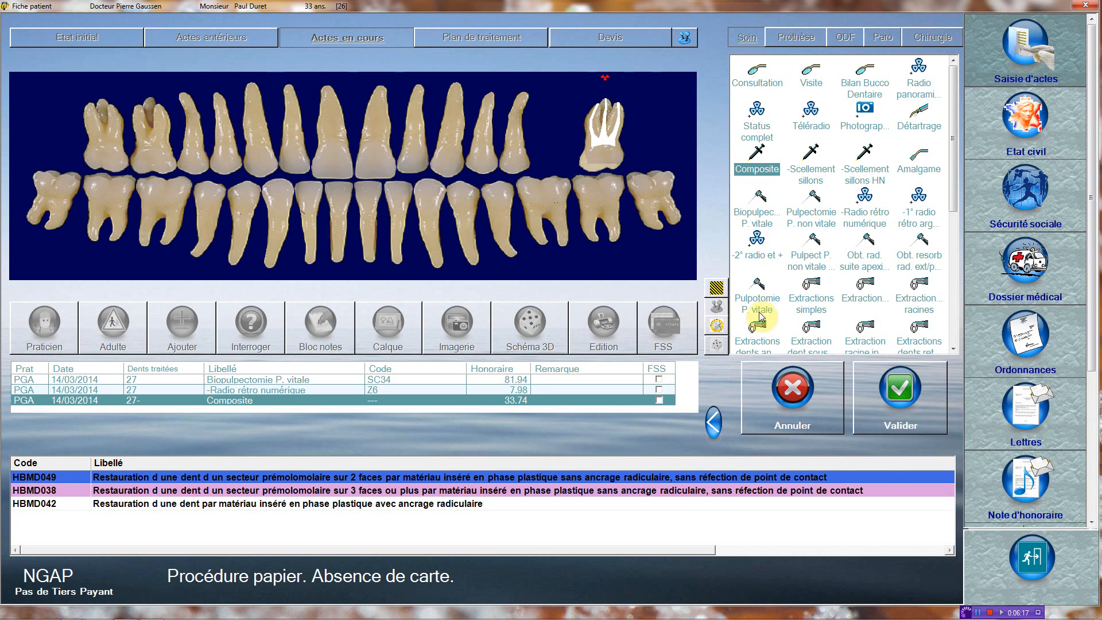
{"action": "left_click", "coordinate": [895, 403]}
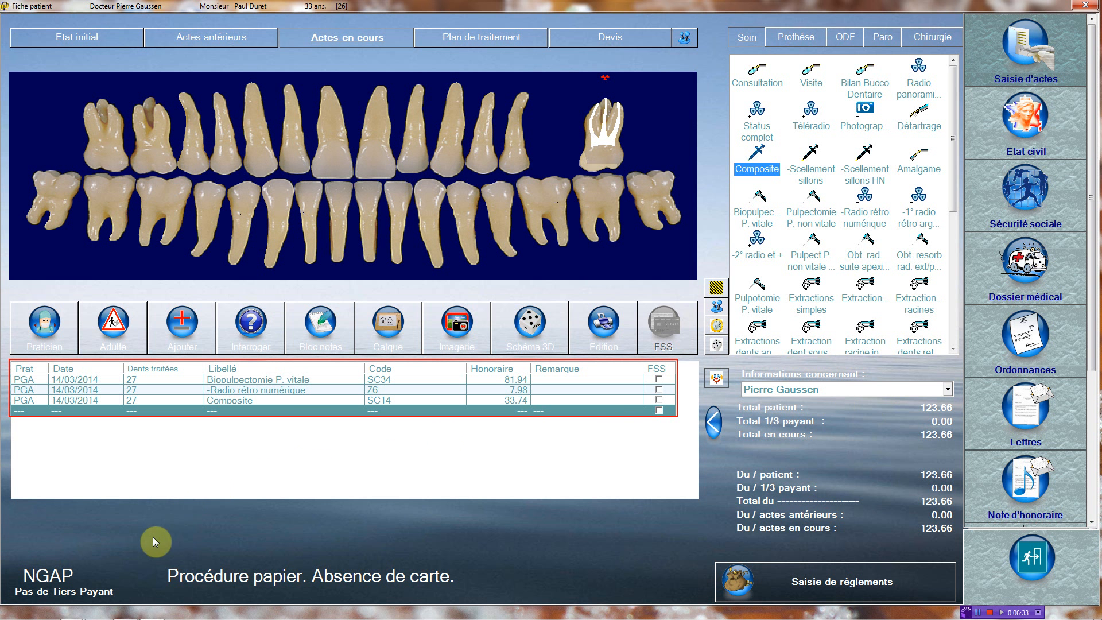
Step: Switch back to CCAM and add Biopulpectomie P. vitale on tooth 25 (HBFD035, 48.20)
{"action": "left_click", "coordinate": [60, 568]}
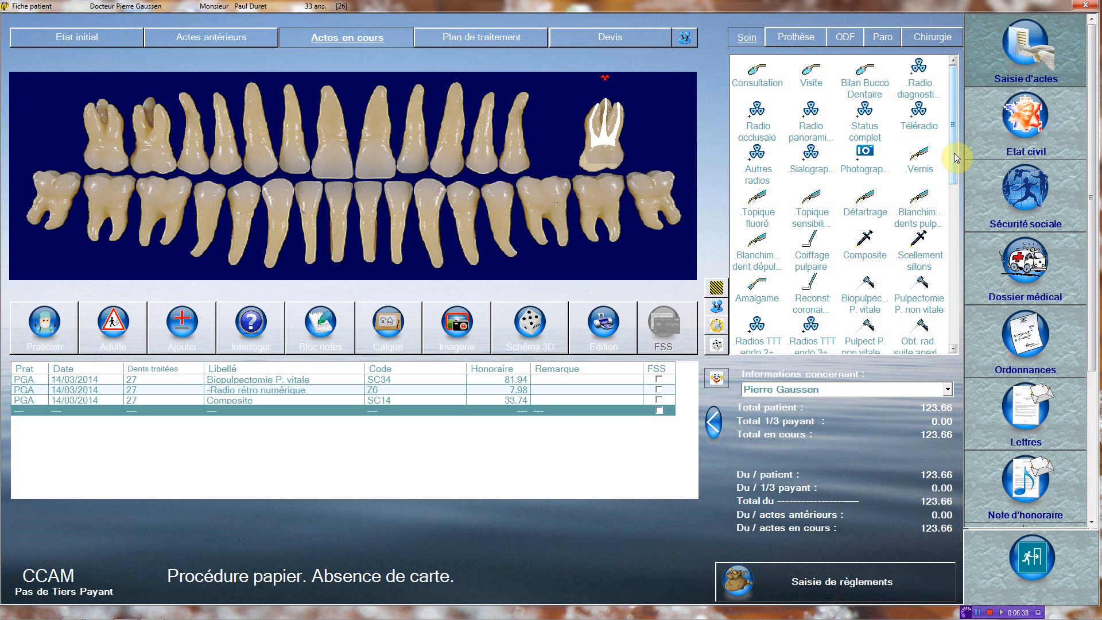
{"action": "left_click_drag", "start_coordinate": [953, 153], "coordinate": [952, 194]}
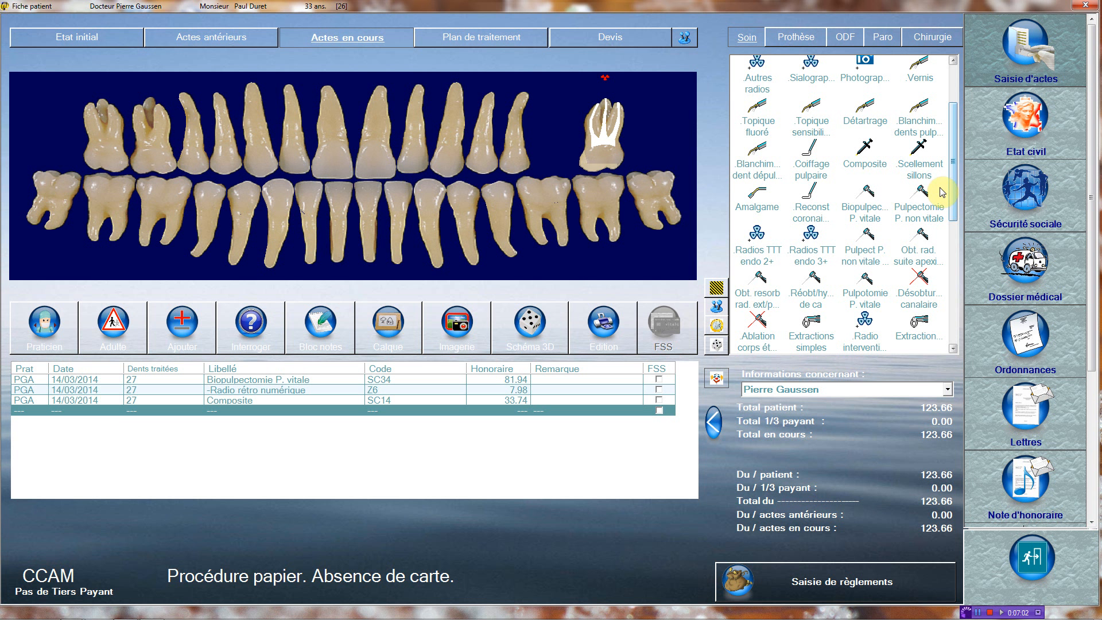
{"action": "left_click", "coordinate": [861, 194]}
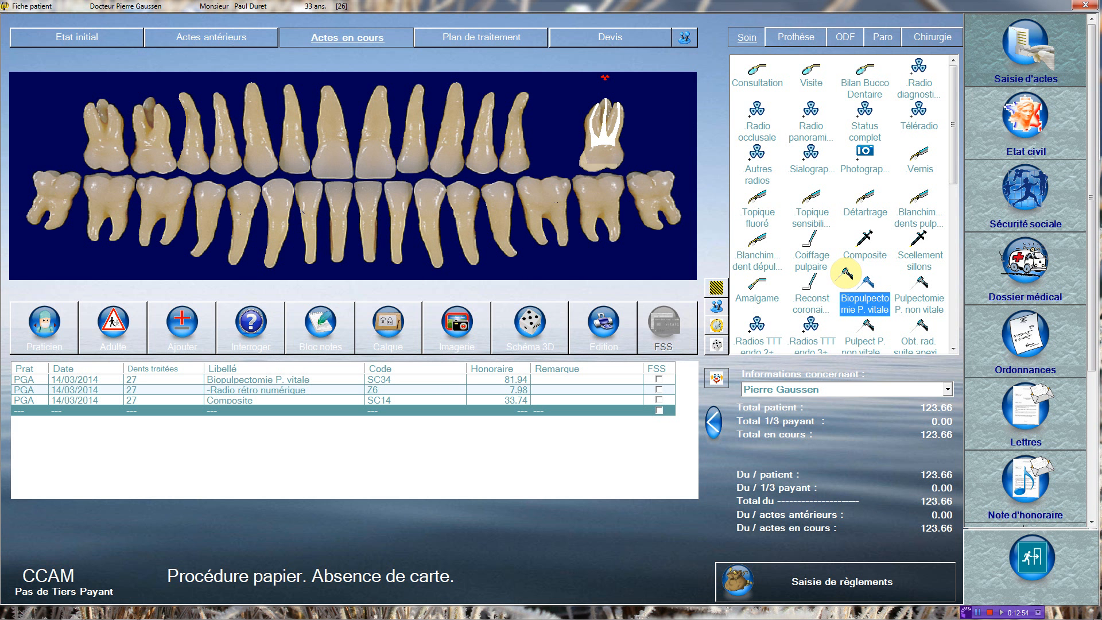
{"action": "left_click", "coordinate": [525, 117]}
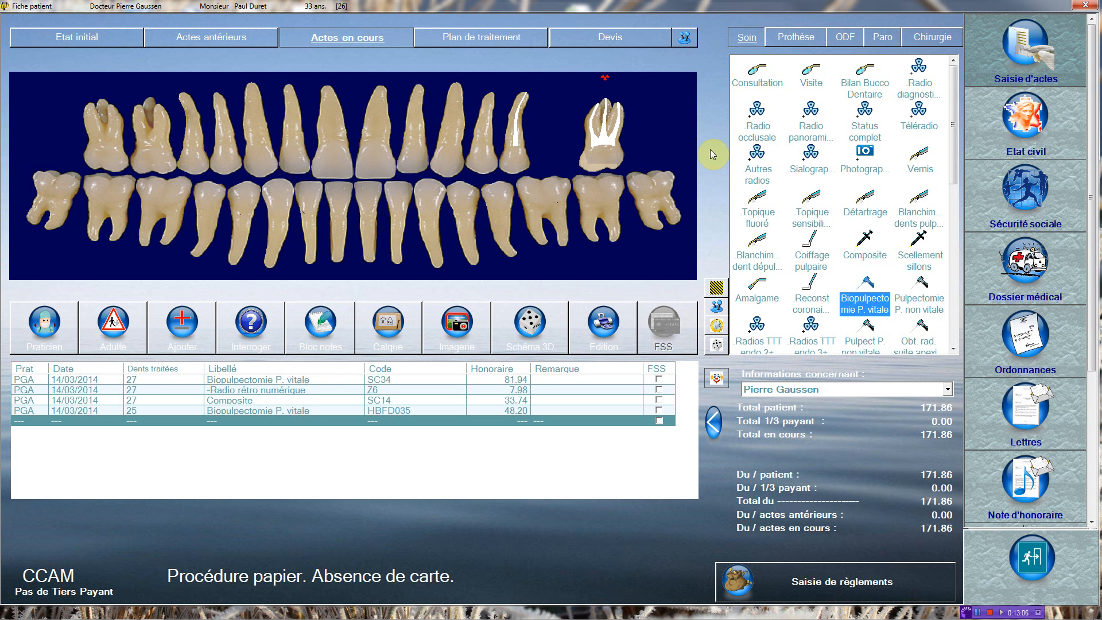
Step: Add Radios TTT endo 3+ on tooth 25 (HBQK303, 15.96)
{"action": "left_click_drag", "start_coordinate": [953, 171], "coordinate": [956, 197]}
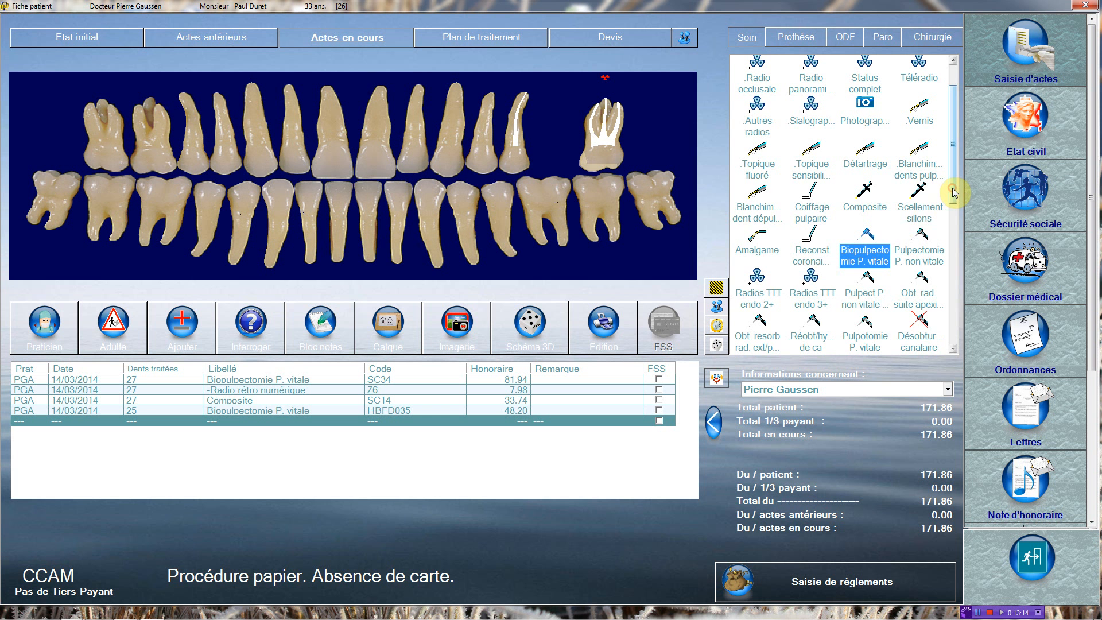
{"action": "left_click_drag", "start_coordinate": [954, 193], "coordinate": [957, 161]}
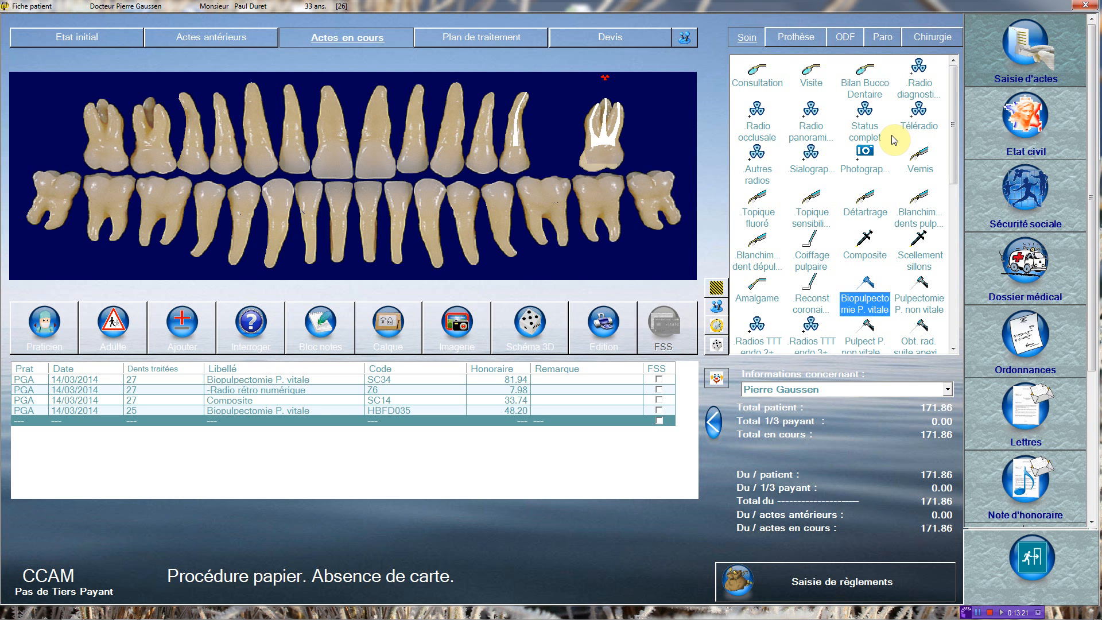
{"action": "left_click_drag", "start_coordinate": [954, 153], "coordinate": [955, 184]}
{"action": "left_click", "coordinate": [754, 258]}
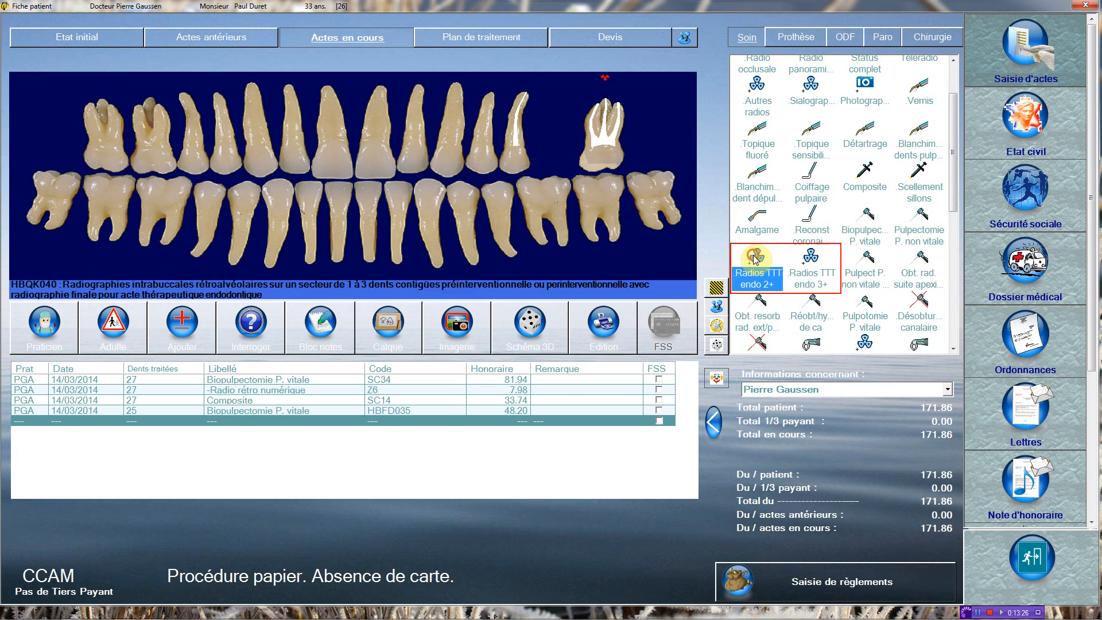
{"action": "left_click", "coordinate": [816, 256]}
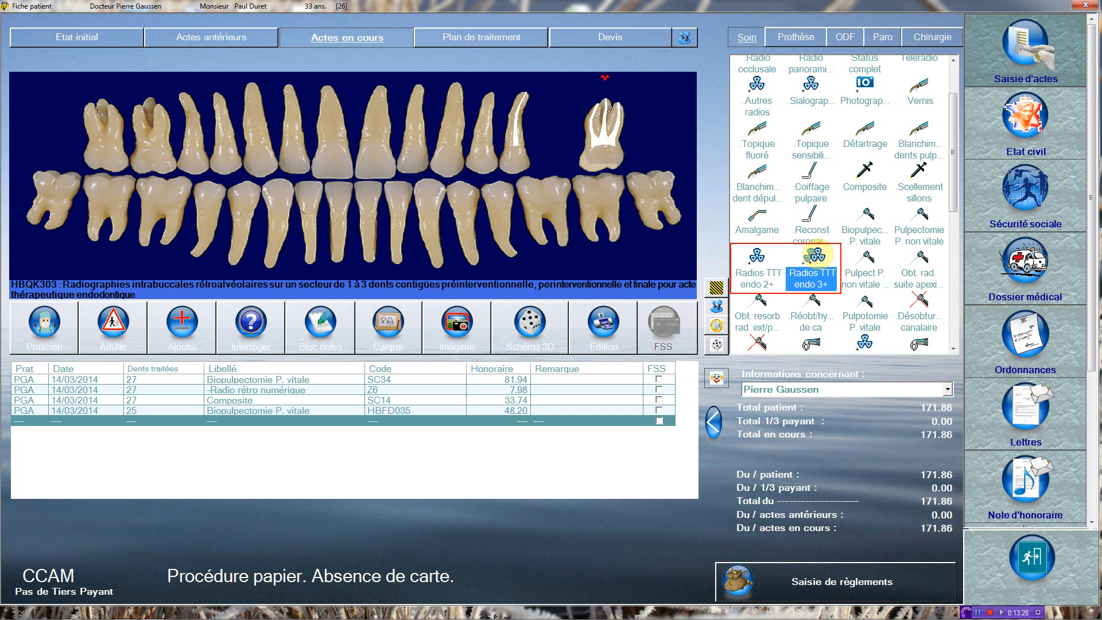
{"action": "left_click_drag", "start_coordinate": [955, 195], "coordinate": [954, 226]}
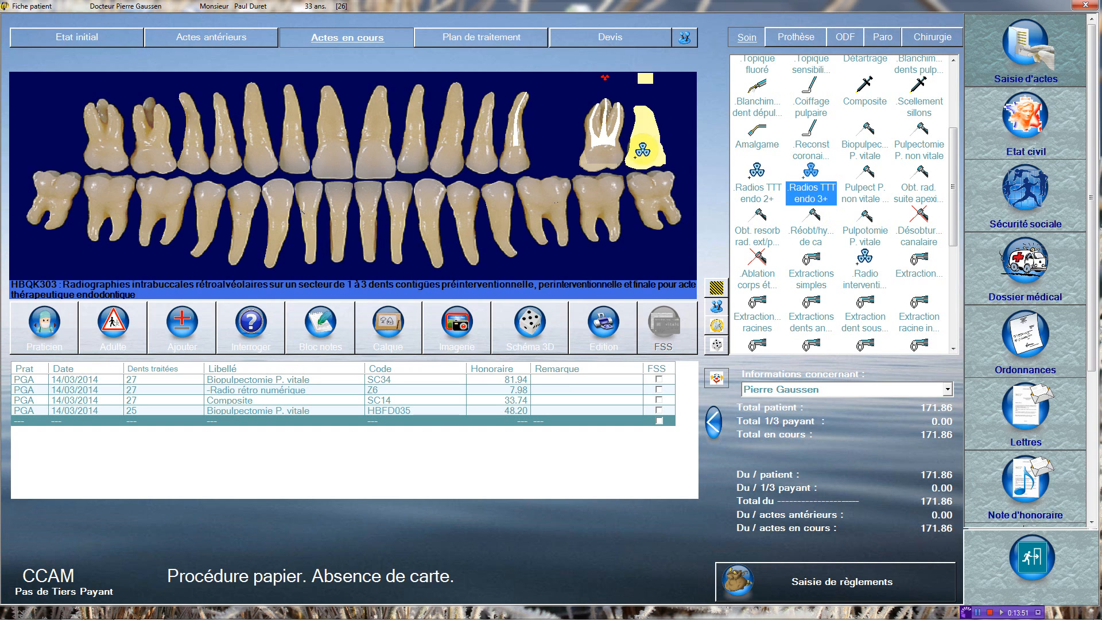
{"action": "left_click", "coordinate": [518, 129]}
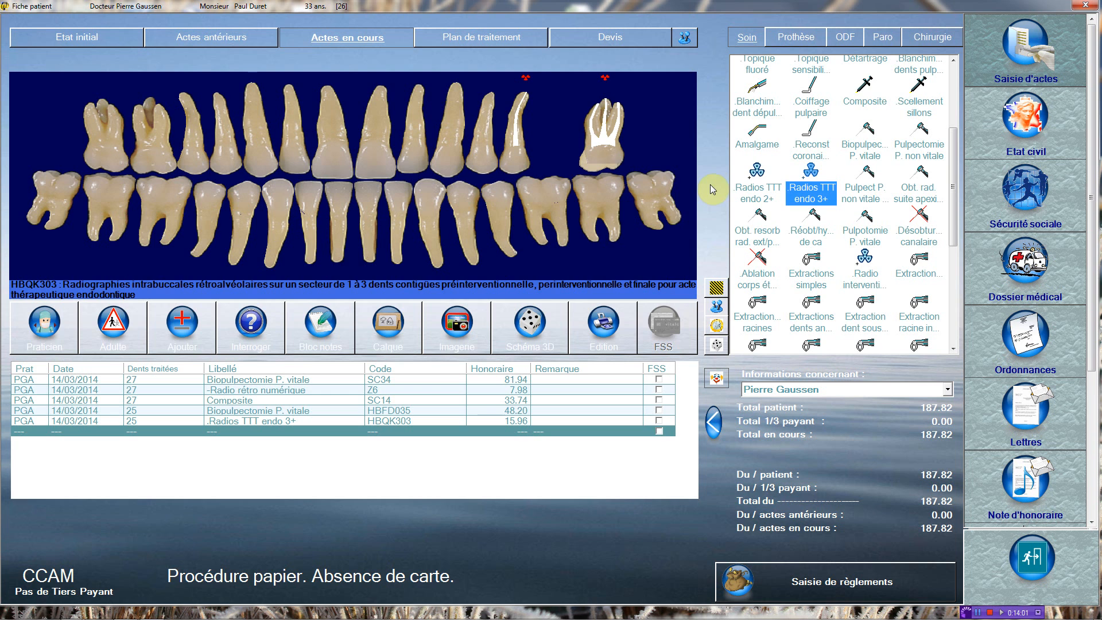
{"action": "left_click", "coordinate": [863, 86]}
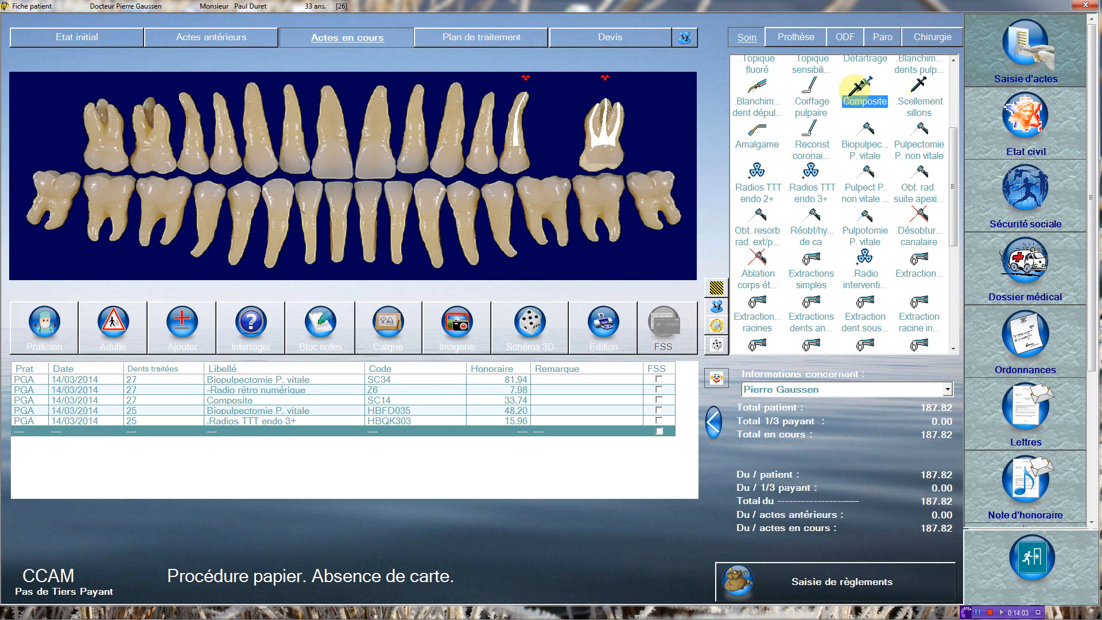
Step: Apply the Composite to two faces of tooth 25 and accept code HBMD049 (33.74)
{"action": "left_click", "coordinate": [521, 161]}
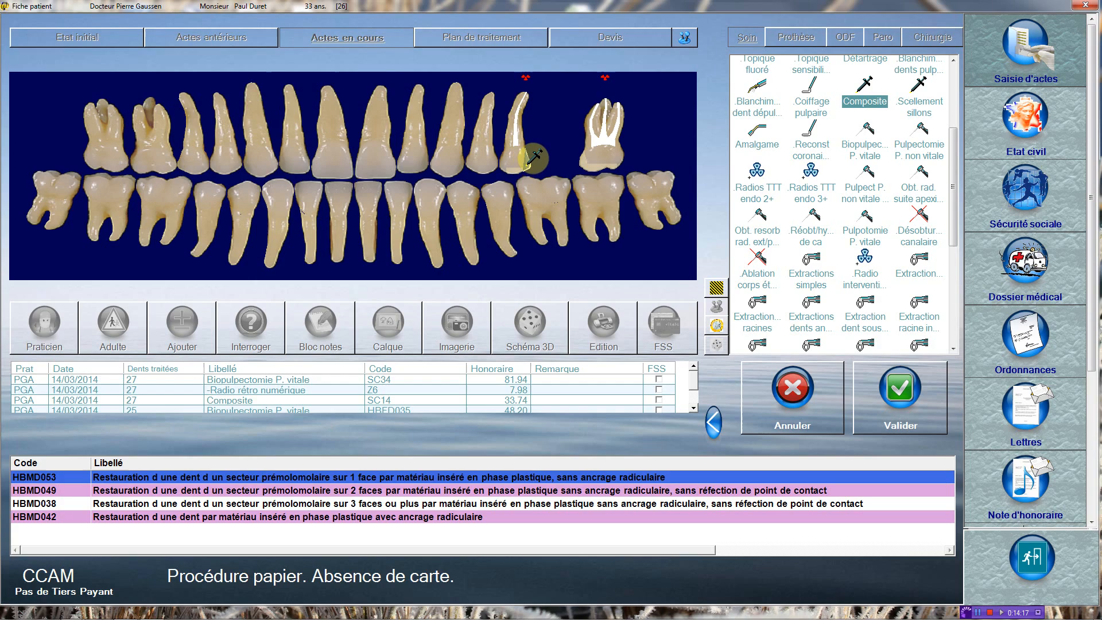
{"action": "left_click", "coordinate": [523, 162]}
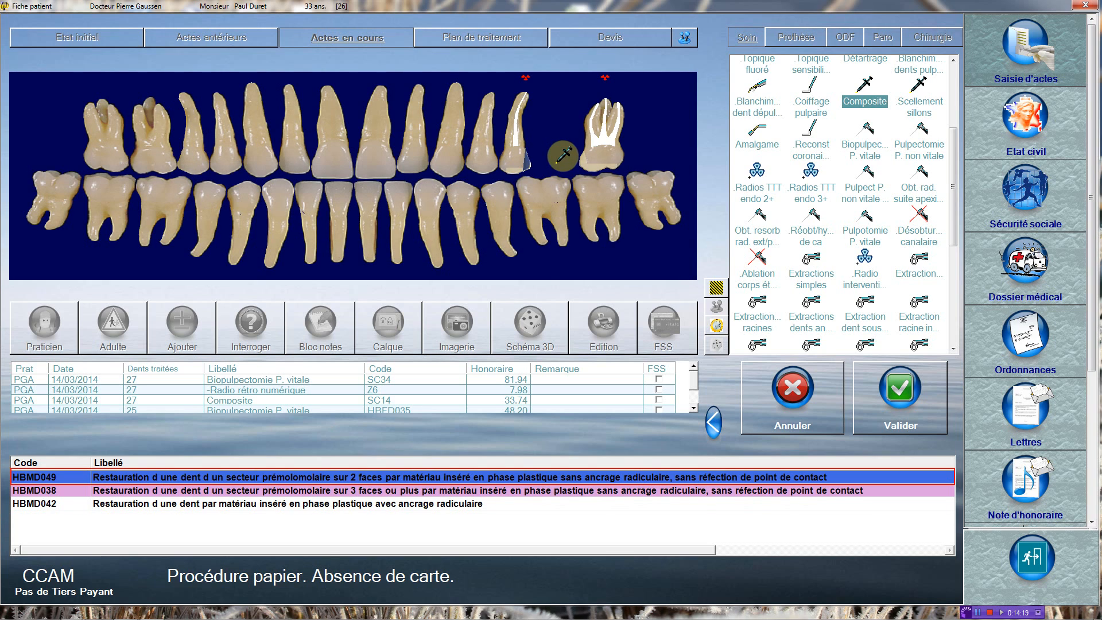
{"action": "left_click", "coordinate": [892, 391]}
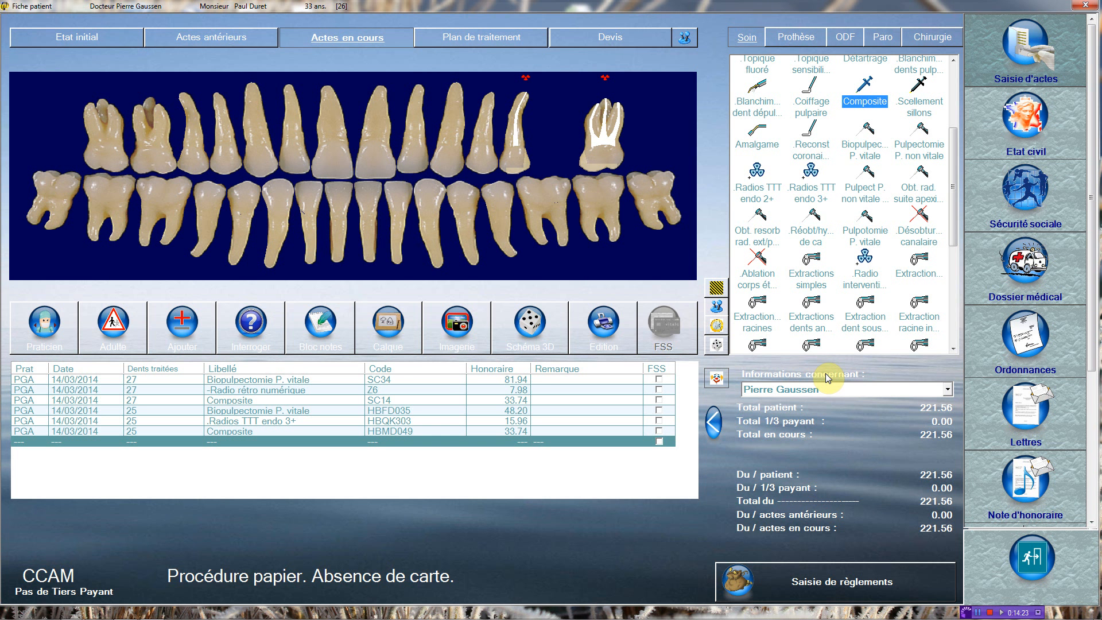
Step: Add a two-angle Composite on incisor 11 (HBMD047, 40.97), bringing the total to 262.53
{"action": "left_click", "coordinate": [357, 158]}
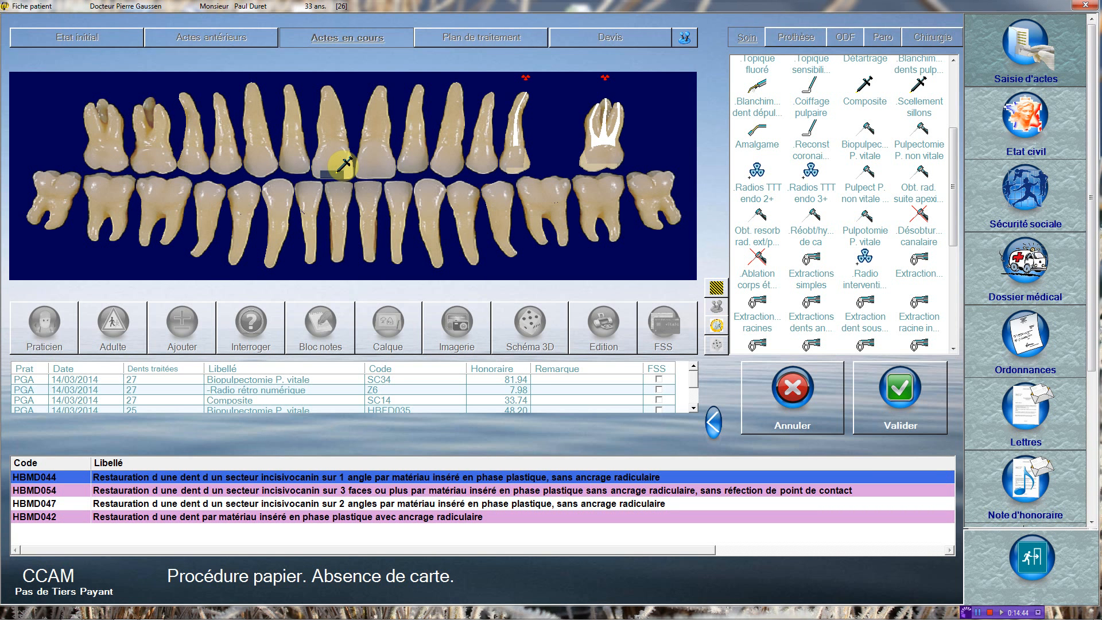
{"action": "left_click", "coordinate": [321, 163]}
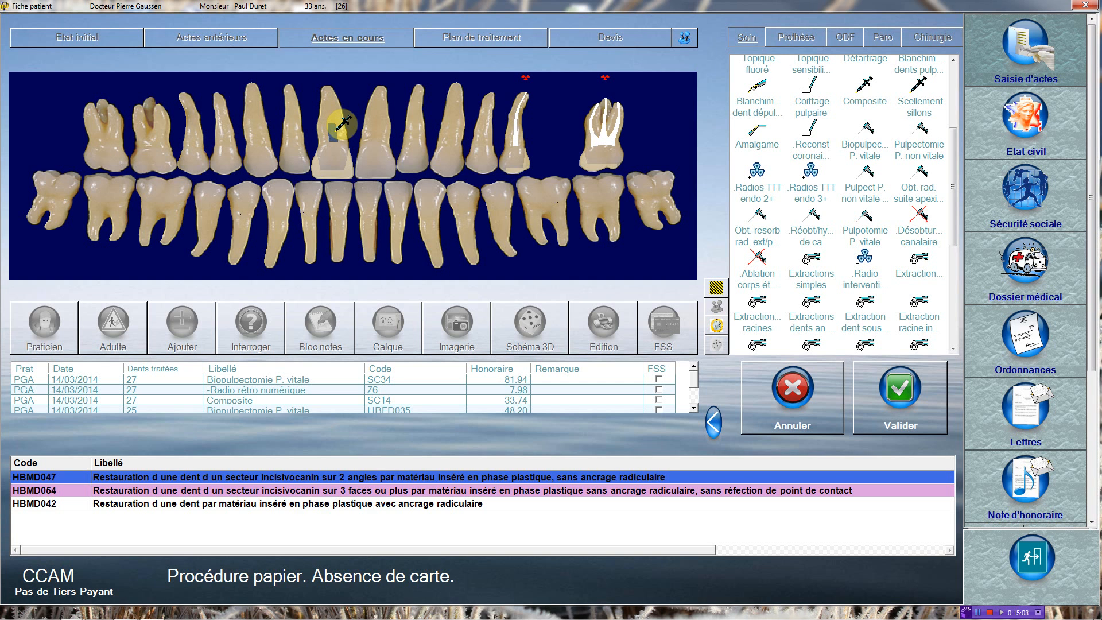
{"action": "left_click", "coordinate": [890, 388]}
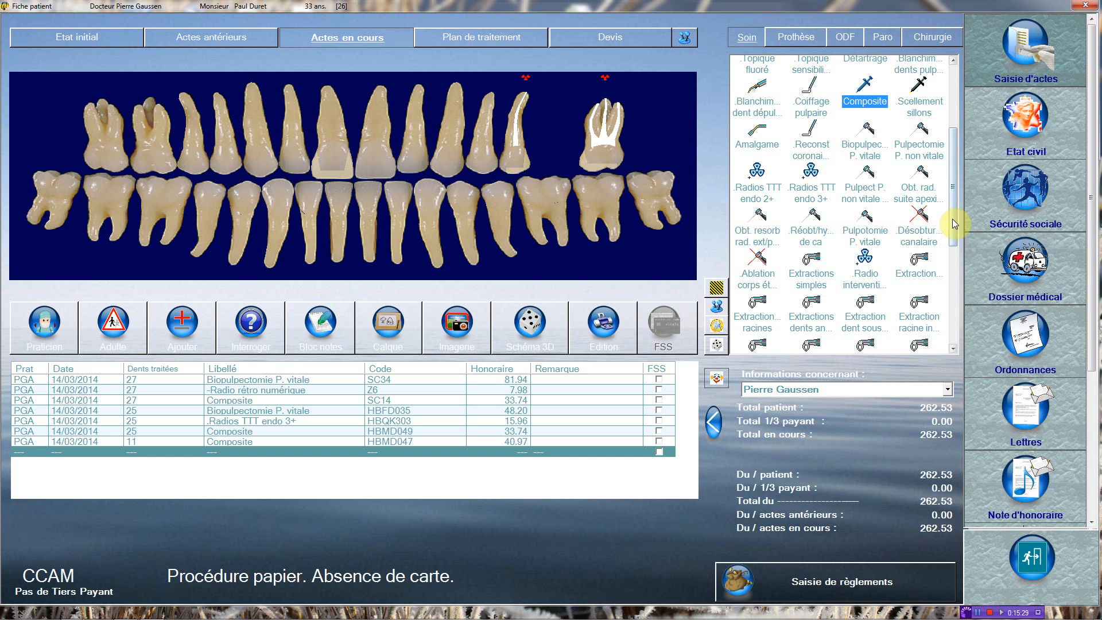
{"action": "left_click_drag", "start_coordinate": [952, 216], "coordinate": [957, 137]}
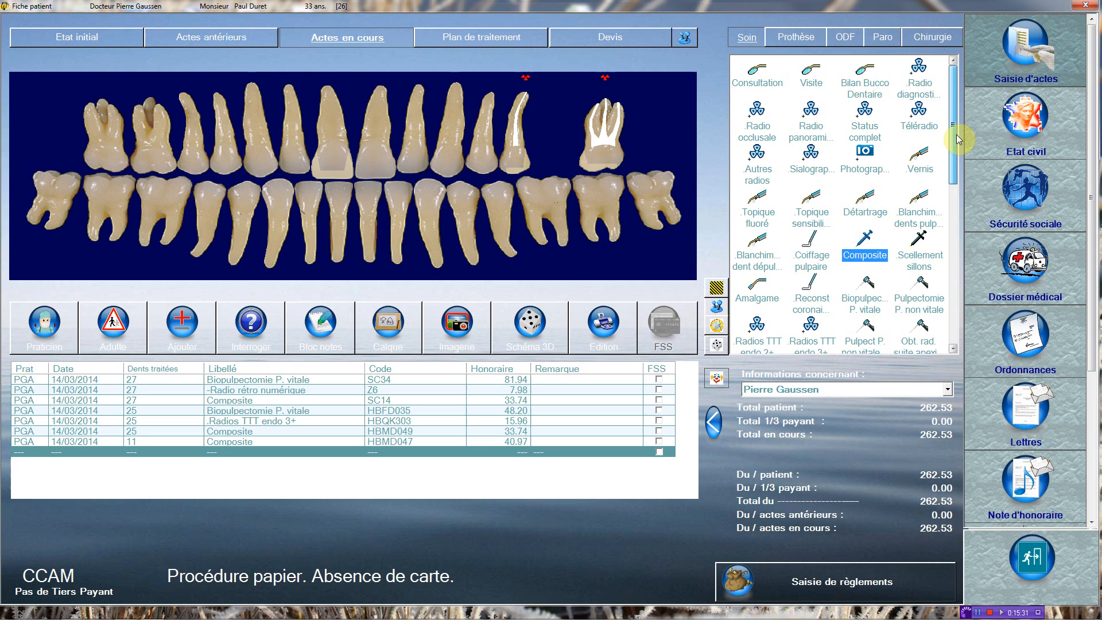
Step: Record a Détartrage scaling of both arches (HBJD001, 28.92), raising the total to 291.45
{"action": "left_click", "coordinate": [865, 198]}
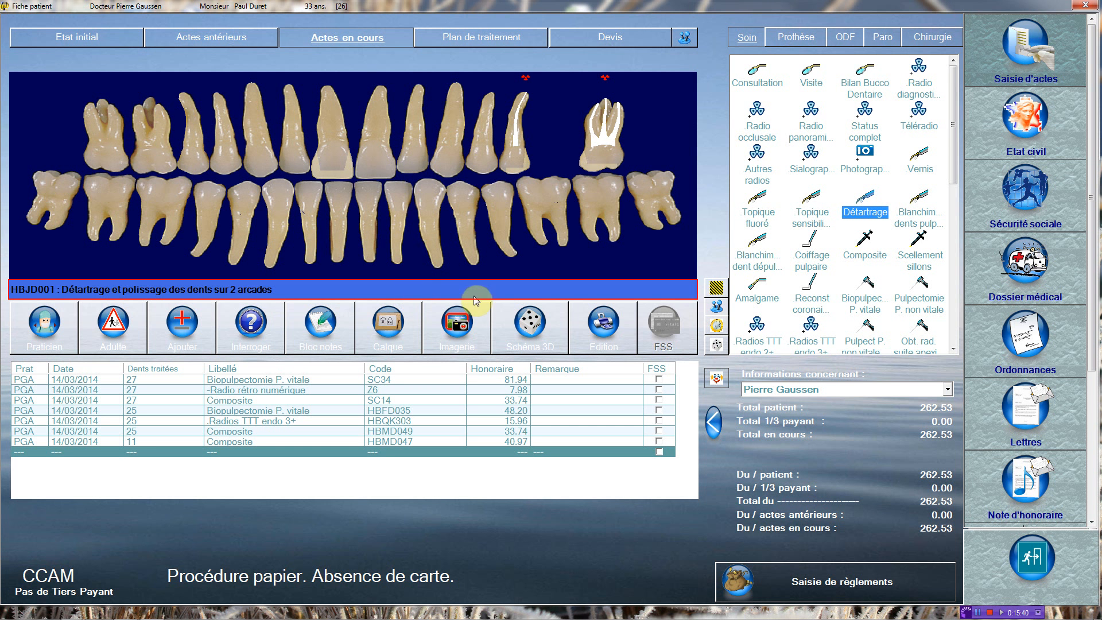
{"action": "left_click", "coordinate": [653, 250]}
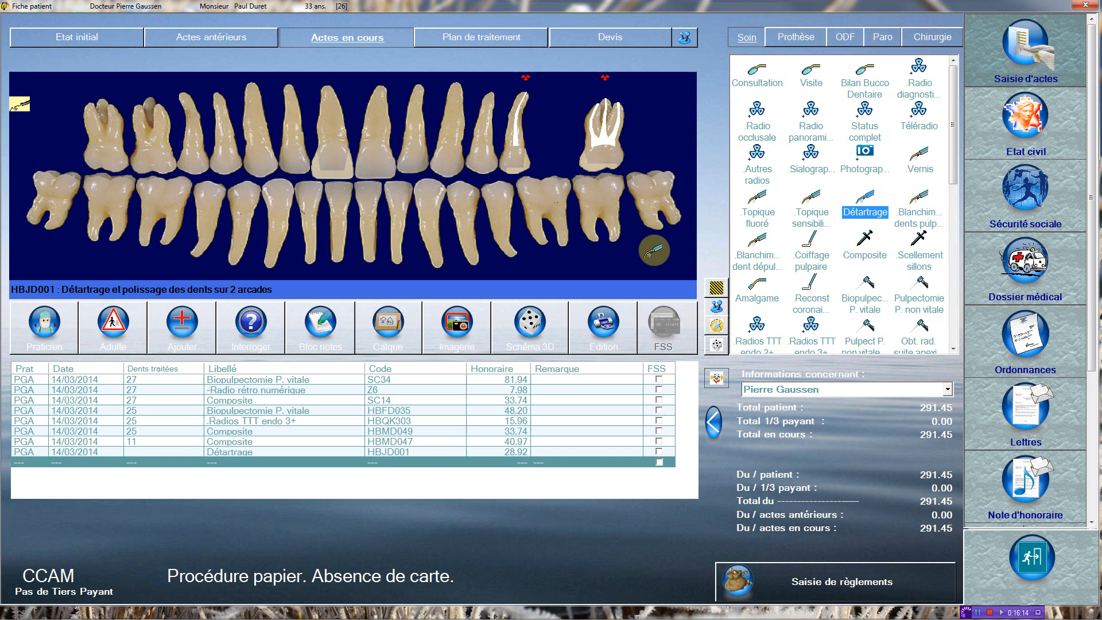
Step: Close the patient's file with all acts recorded at 291.45
{"action": "left_click", "coordinate": [1040, 566]}
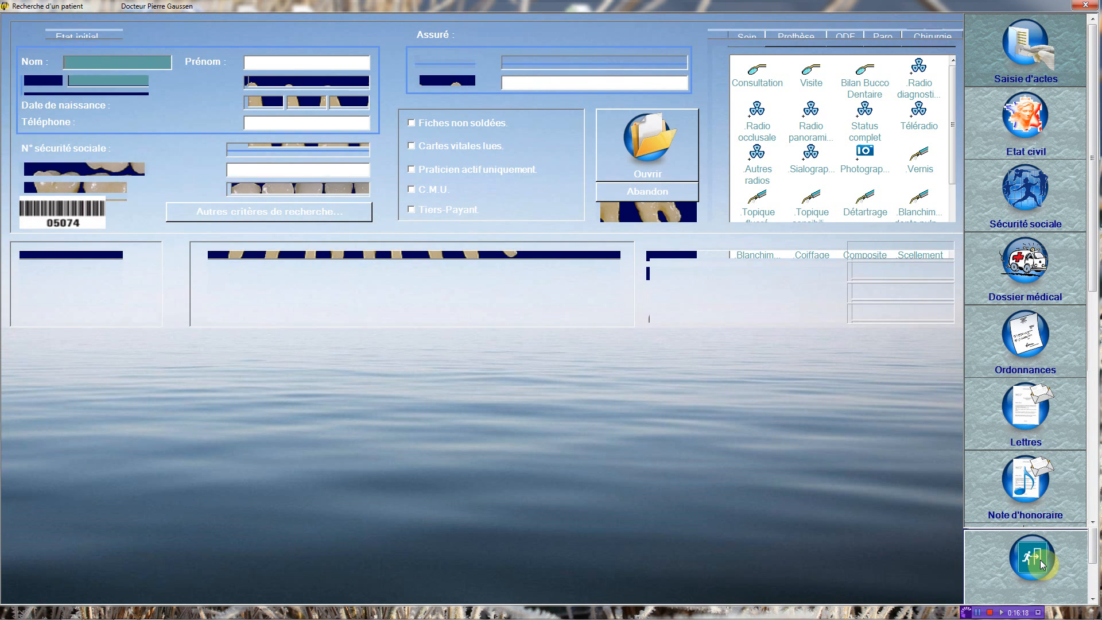